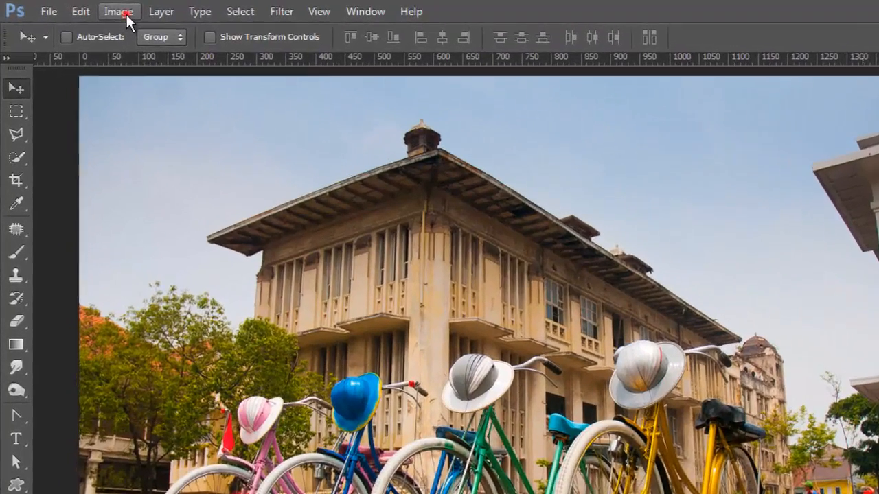
# Step: Open the Brightness/Contrast adjustment for the bicycle photo and move its dialog up over the sky
pyautogui.click(93, 12)
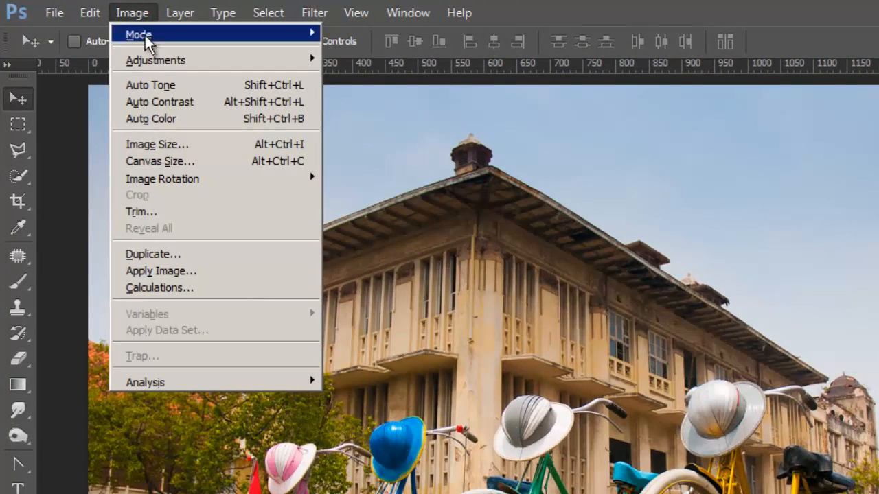
pyautogui.moveTo(194, 61)
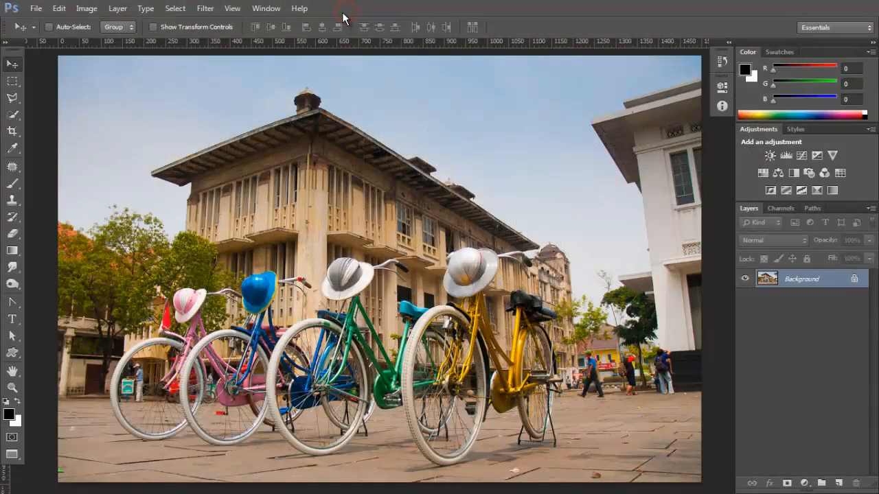
pyautogui.click(90, 11)
pyautogui.moveTo(105, 39)
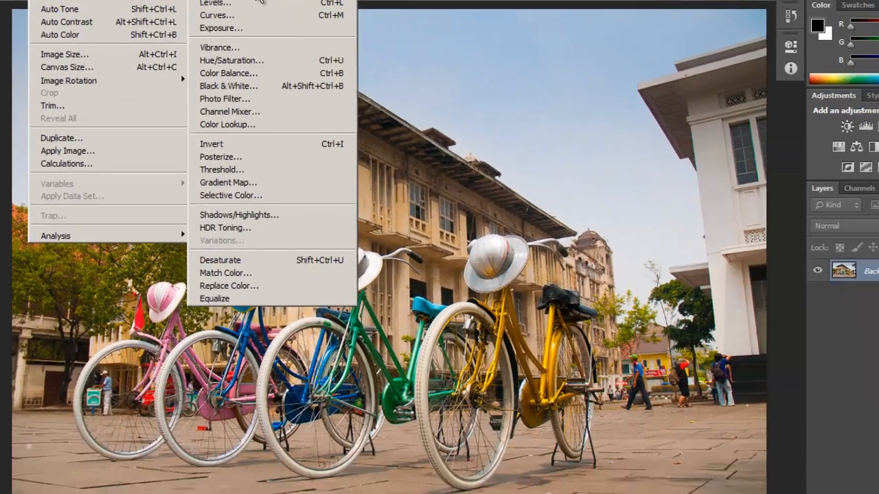
pyautogui.click(408, 61)
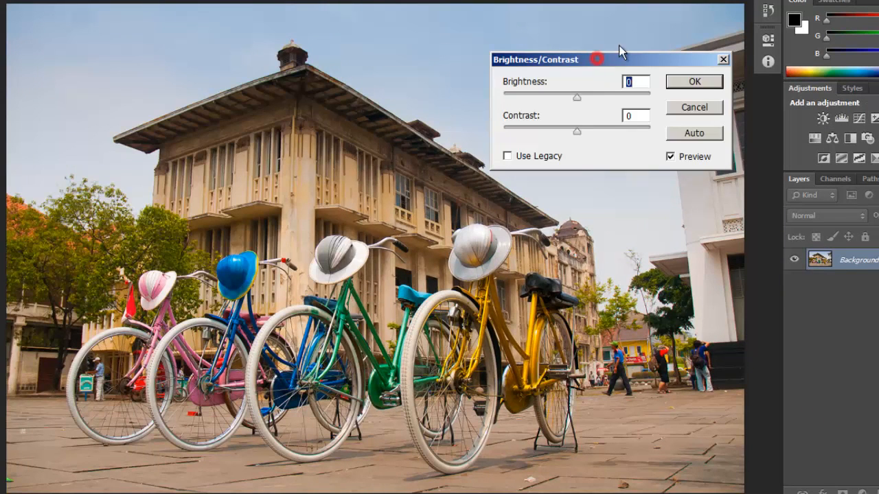
pyautogui.moveTo(594, 59); pyautogui.dragTo(615, 31)
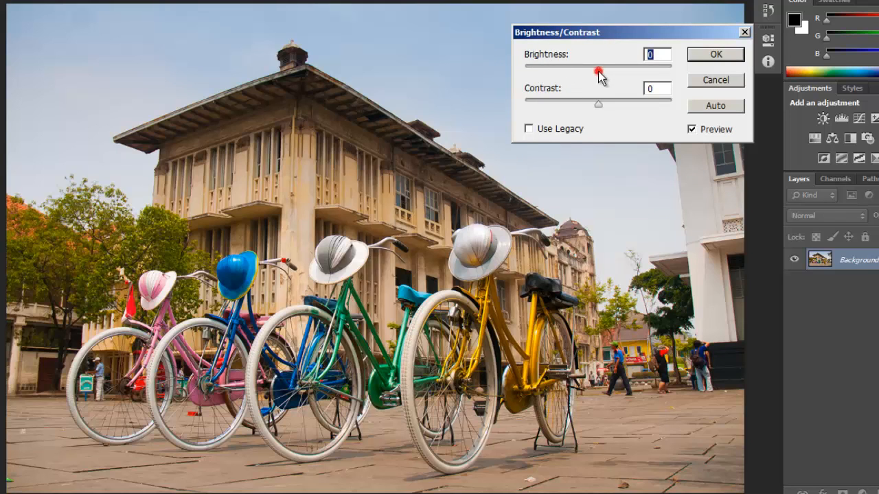
pyautogui.moveTo(598, 72)
pyautogui.mouseDown()
pyautogui.moveTo(682, 66)
pyautogui.moveTo(518, 64)
pyautogui.moveTo(598, 68)
pyautogui.mouseUp()
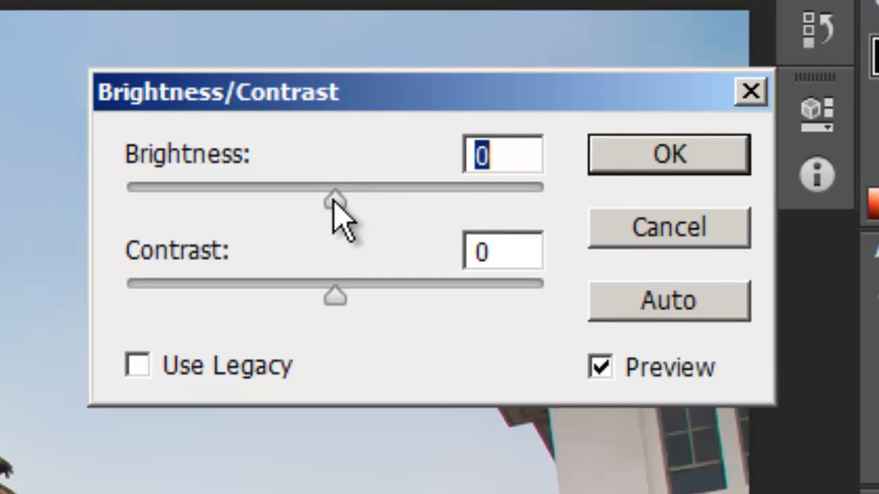
# Step: Try brightness at 86 and 122 and contrast at -50, returning each value to 0 after every trial
pyautogui.moveTo(335, 198); pyautogui.dragTo(457, 196)
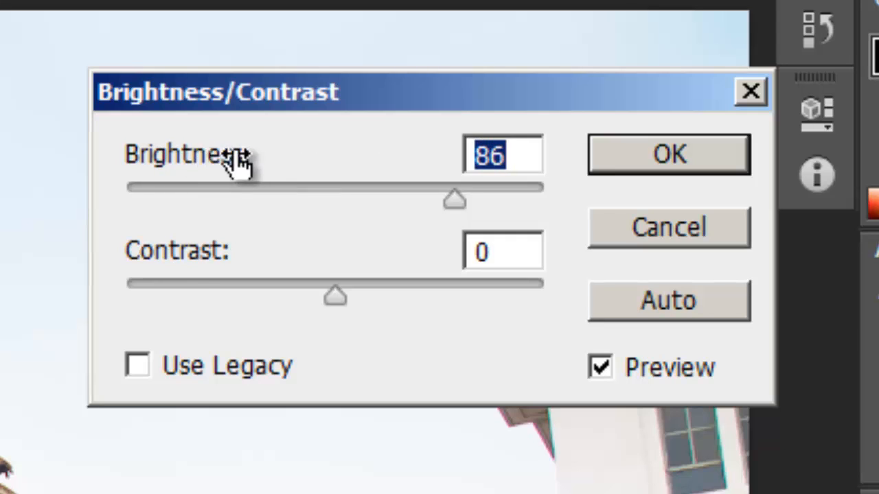
pyautogui.click(182, 152)
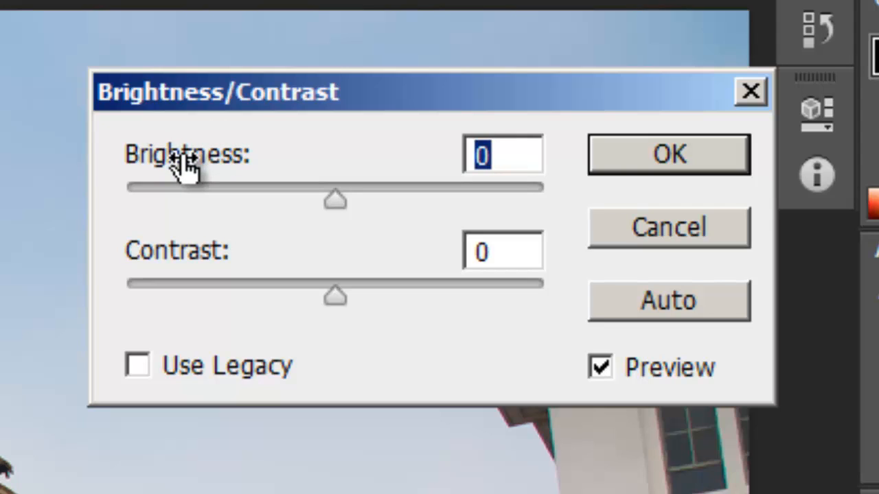
pyautogui.moveTo(184, 164); pyautogui.dragTo(271, 153)
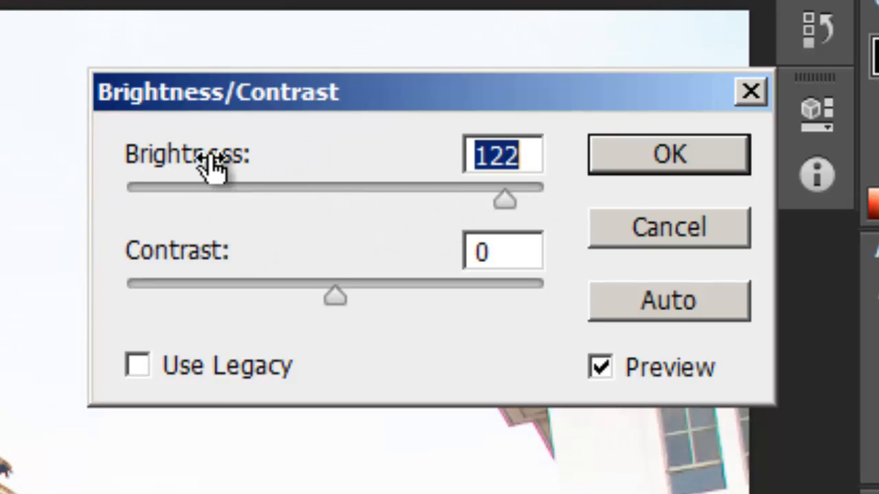
pyautogui.click(169, 152)
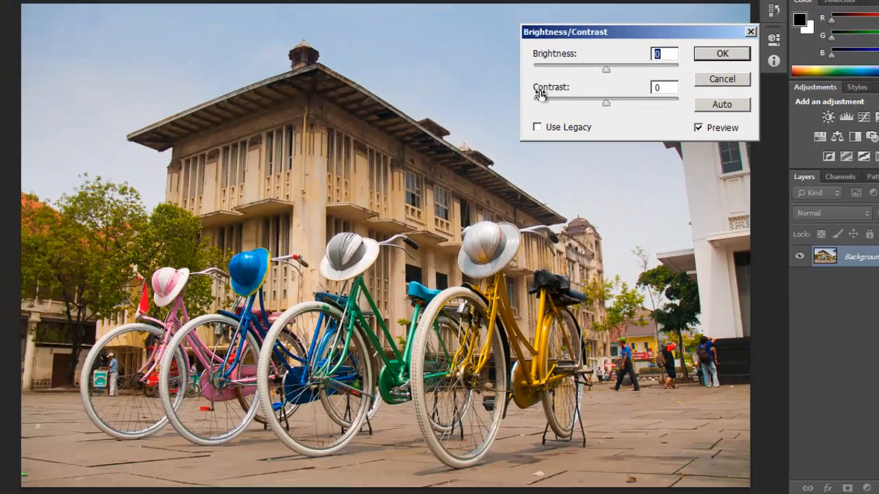
pyautogui.moveTo(608, 102); pyautogui.dragTo(505, 99)
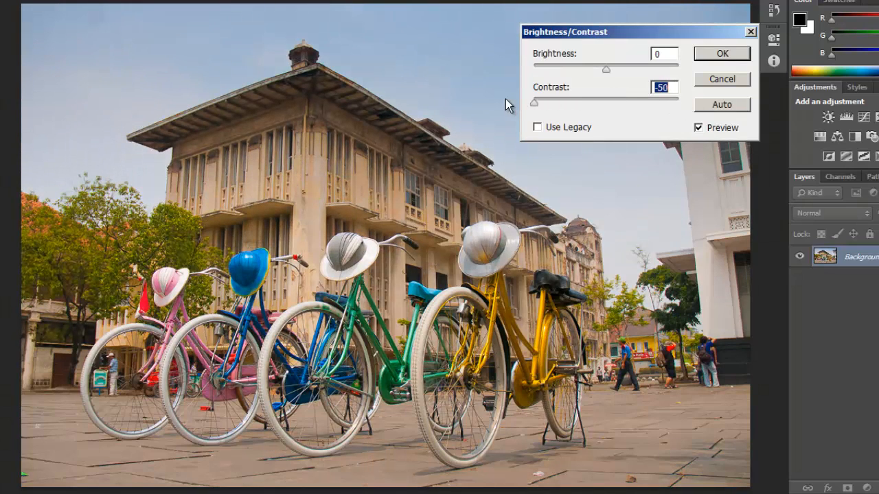
pyautogui.click(546, 89)
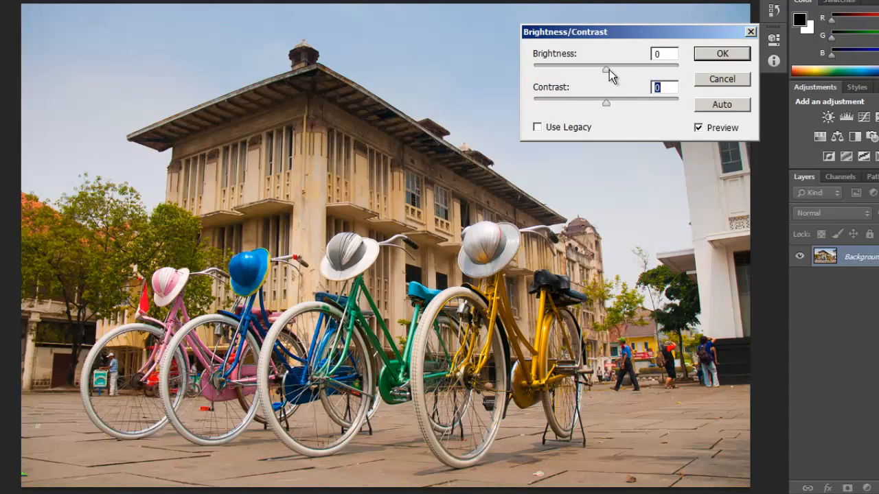
# Step: Try darker and lighter brightness and contrast combinations, ending with brightness 109 and contrast 59
pyautogui.moveTo(606, 69); pyautogui.dragTo(557, 69)
pyautogui.moveTo(605, 102); pyautogui.dragTo(610, 70)
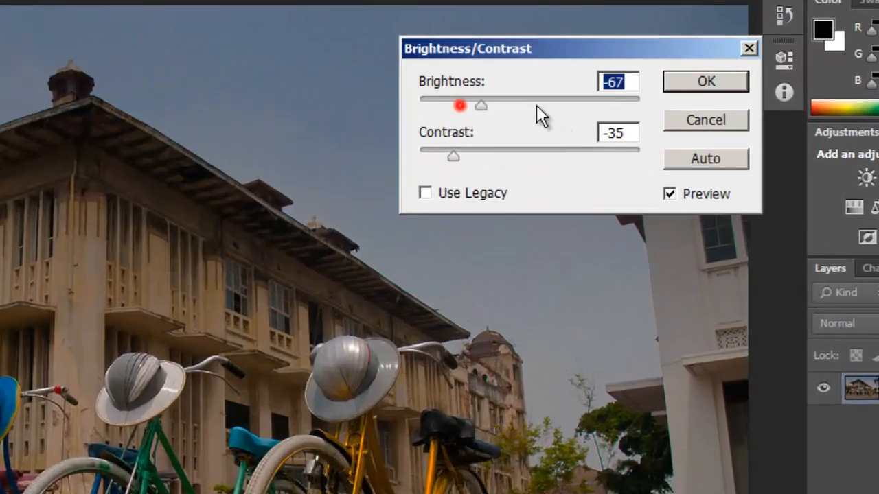
pyautogui.moveTo(541, 116); pyautogui.dragTo(590, 107)
pyautogui.moveTo(454, 157); pyautogui.dragTo(615, 156)
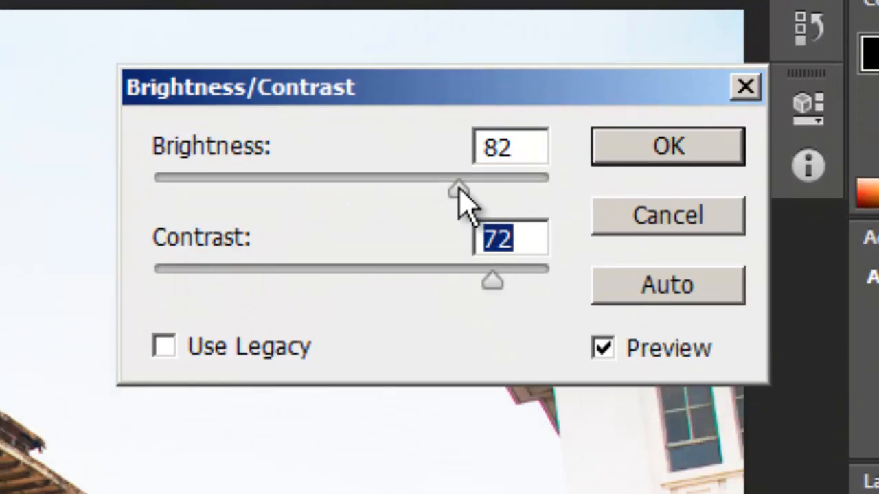
pyautogui.moveTo(458, 187); pyautogui.dragTo(235, 187)
pyautogui.moveTo(497, 285); pyautogui.dragTo(254, 278)
pyautogui.moveTo(237, 187); pyautogui.dragTo(494, 215)
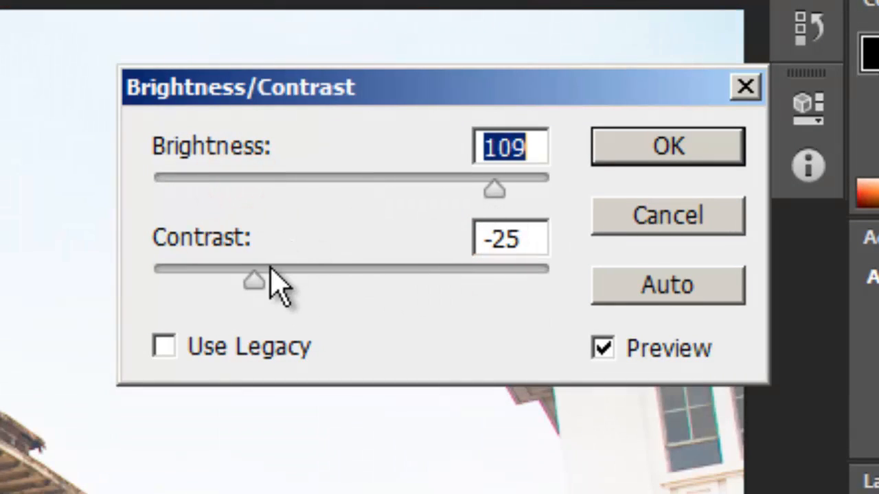
pyautogui.moveTo(253, 280); pyautogui.dragTo(471, 288)
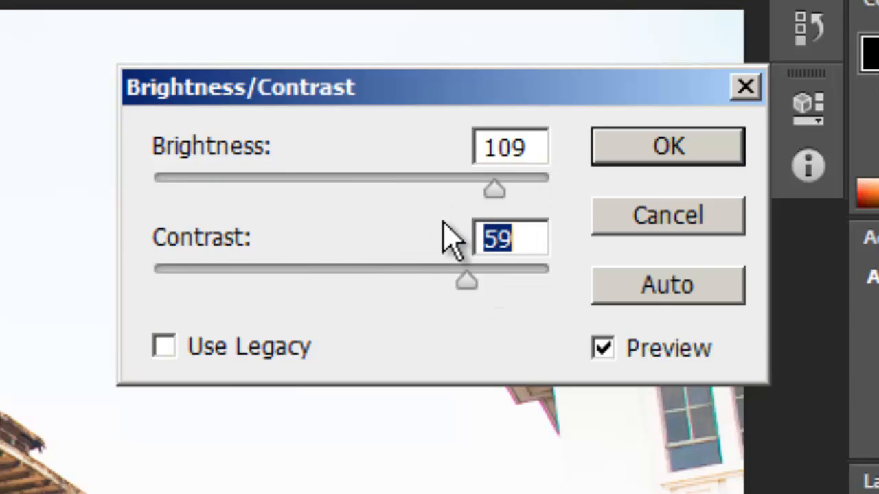
# Step: Reset brightness and contrast to their original values without closing the Brightness/Contrast dialog
pyautogui.press('alt')
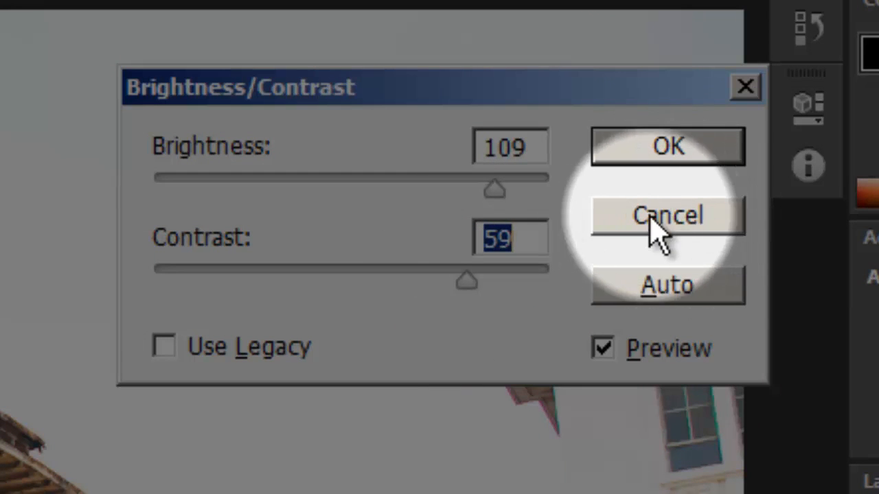
pyautogui.press('alt')
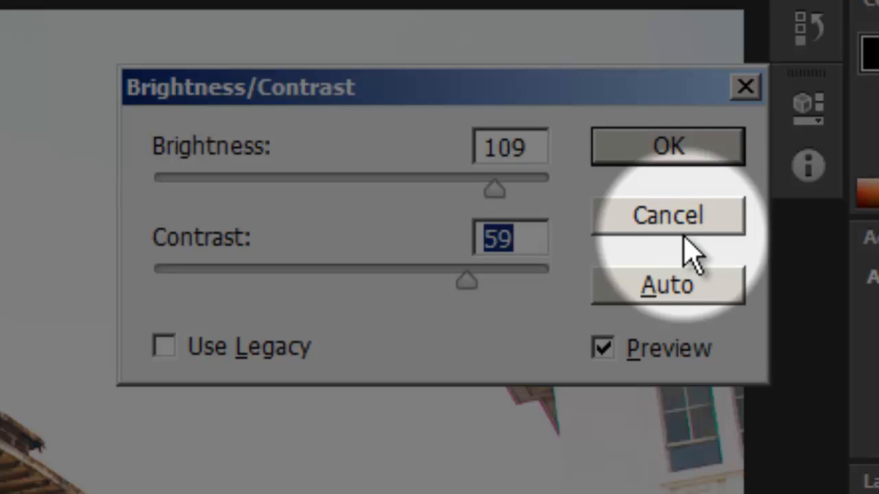
pyautogui.press('alt')
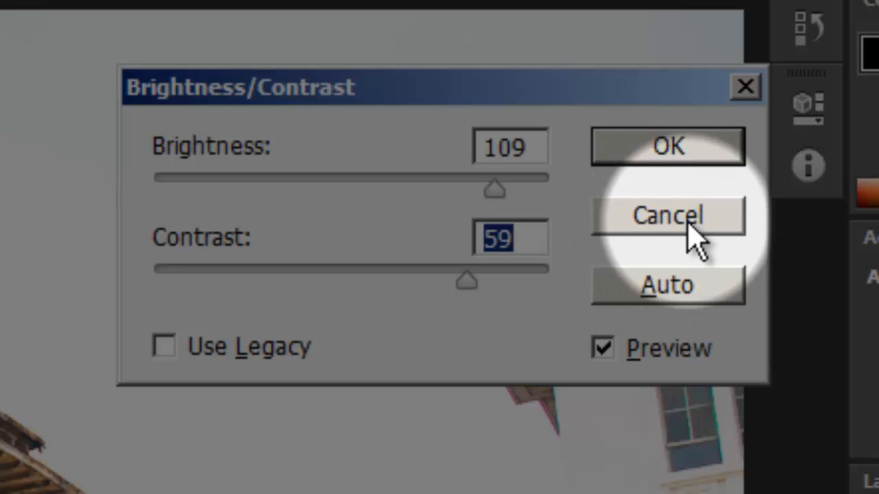
pyautogui.press('alt')
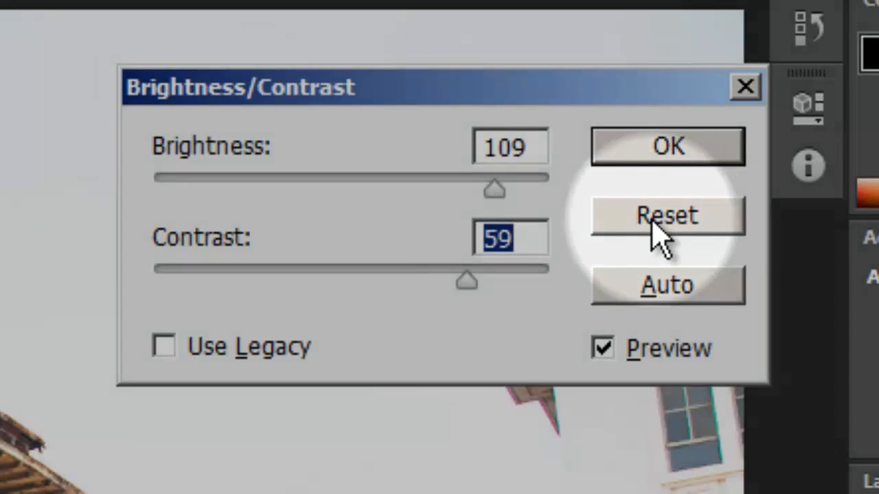
pyautogui.keyDown('alt'); pyautogui.click(666, 217); pyautogui.keyUp('alt')
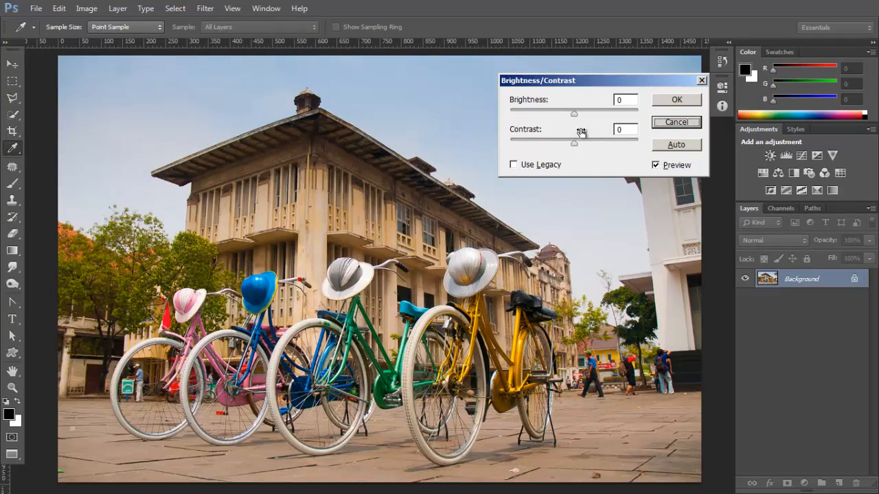
# Step: Try a brightness of 74 on the photo and cancel the Brightness/Contrast adjustment
pyautogui.moveTo(574, 110); pyautogui.dragTo(605, 114)
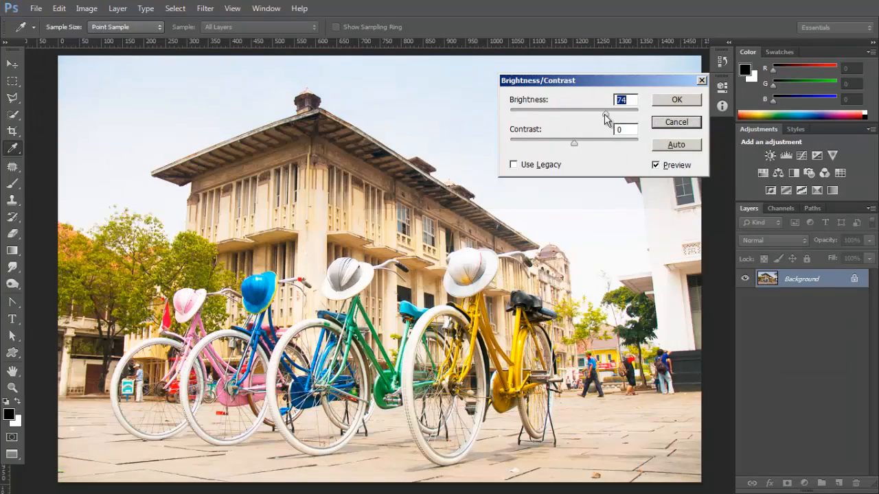
pyautogui.click(677, 122)
# Step: Open the Levels adjustment and move its dialog up so that it uncovers the bicycles
pyautogui.click(86, 9)
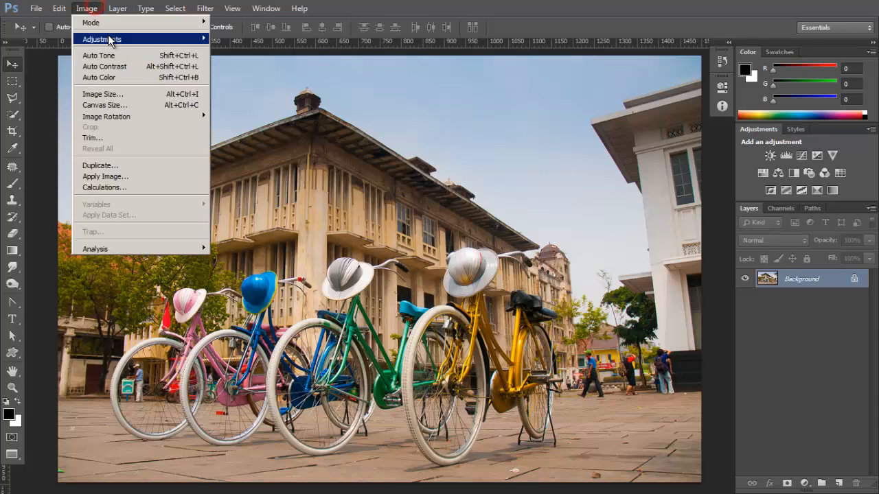
pyautogui.moveTo(109, 40)
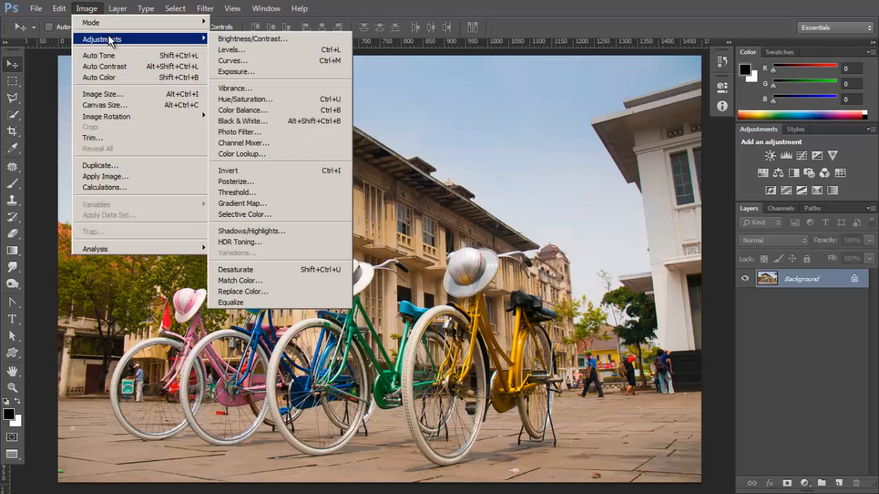
pyautogui.click(266, 49)
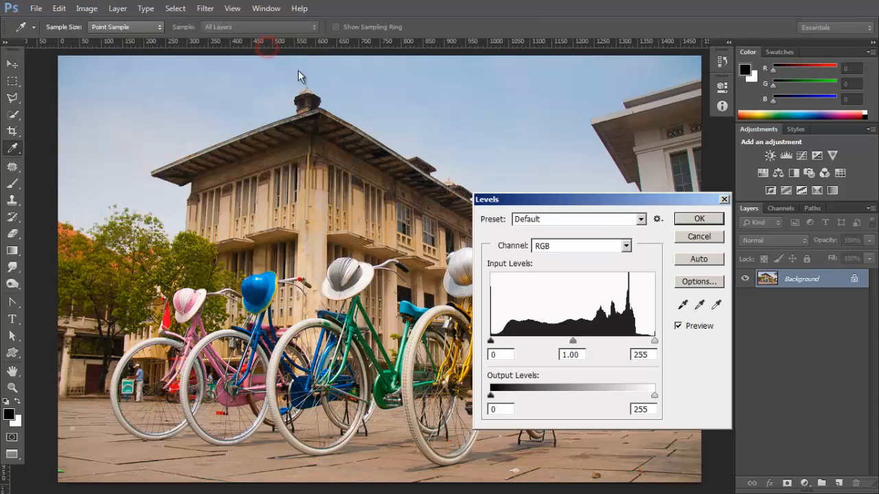
pyautogui.click(573, 187)
pyautogui.moveTo(663, 29); pyautogui.dragTo(664, 29)
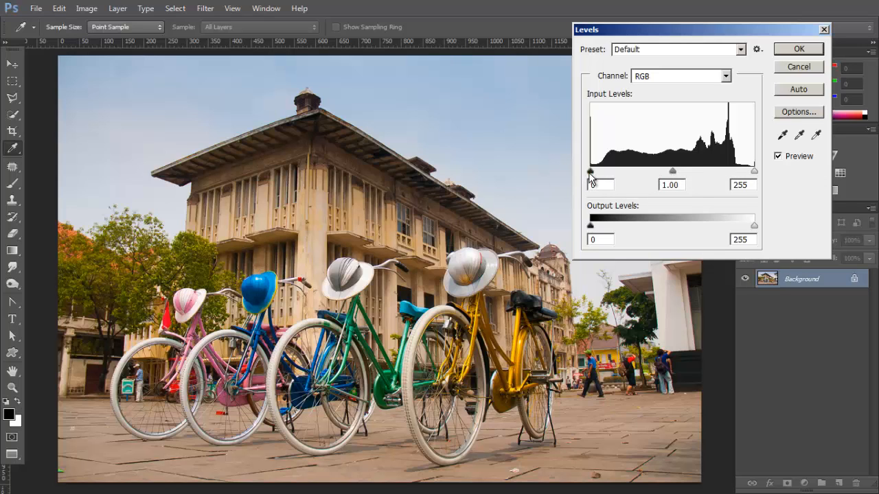
# Step: Set the RGB midtone input level to 1.05, trying the shadow and highlight inputs and returning them to 0 and 255
pyautogui.moveTo(591, 171)
pyautogui.mouseDown()
pyautogui.moveTo(624, 170)
pyautogui.moveTo(590, 171)
pyautogui.mouseUp()
pyautogui.moveTo(754, 172)
pyautogui.mouseDown()
pyautogui.moveTo(711, 170)
pyautogui.moveTo(767, 172)
pyautogui.mouseUp()
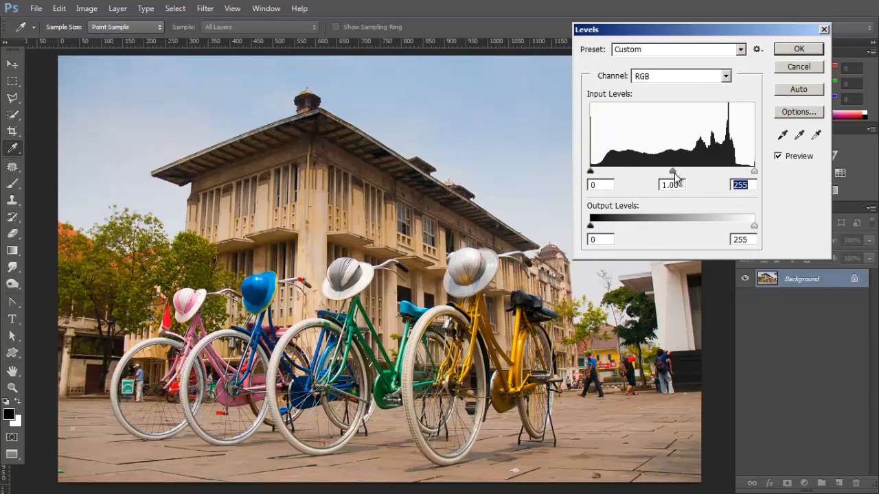
pyautogui.moveTo(675, 177)
pyautogui.mouseDown()
pyautogui.moveTo(715, 170)
pyautogui.moveTo(648, 173)
pyautogui.moveTo(677, 172)
pyautogui.moveTo(670, 171)
pyautogui.mouseUp()
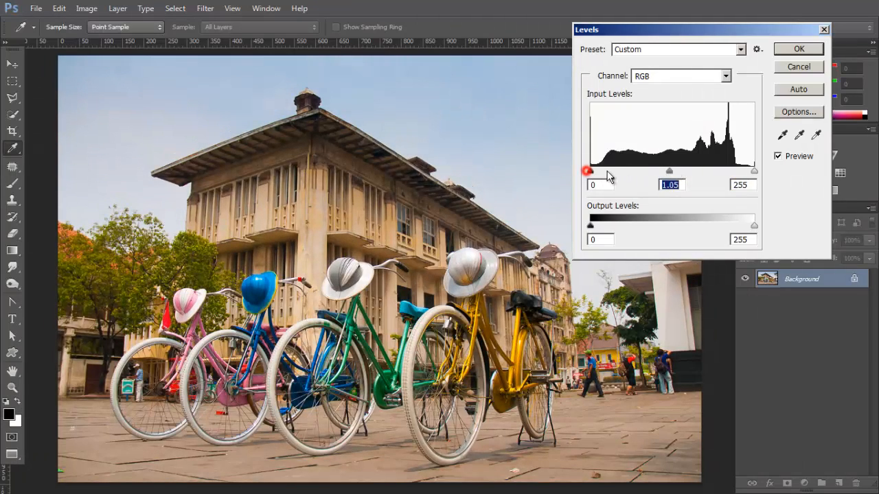
pyautogui.moveTo(594, 173)
pyautogui.mouseDown()
pyautogui.moveTo(602, 172)
pyautogui.moveTo(590, 172)
pyautogui.mouseUp()
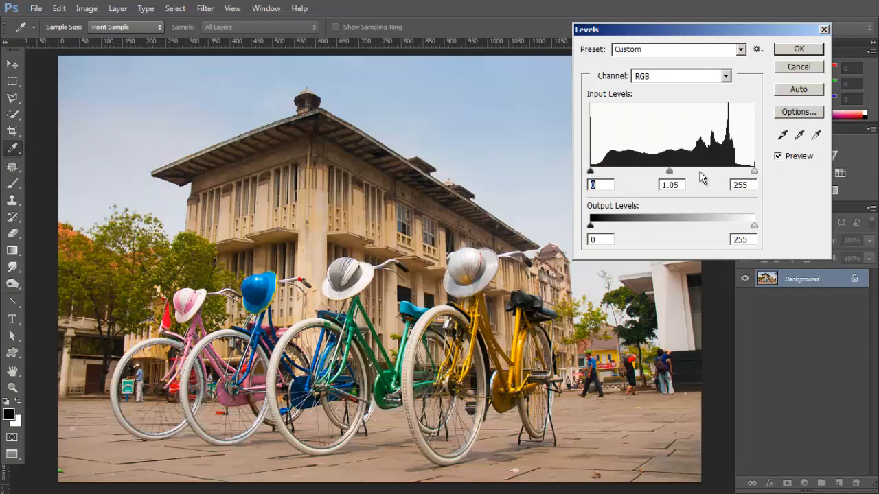
pyautogui.moveTo(752, 170); pyautogui.dragTo(782, 165)
# Step: Try a shadow input level of 76 on the Red channel, restore its default levels and return to the RGB channel
pyautogui.click(654, 77)
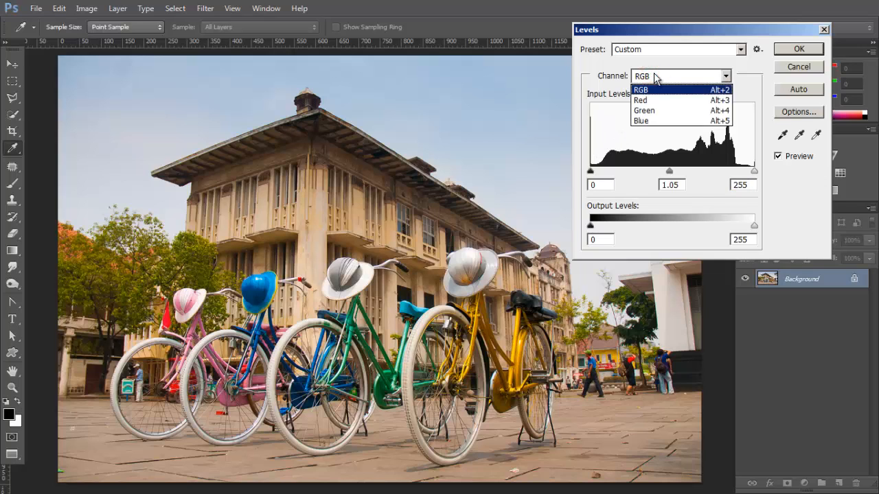
pyautogui.click(654, 101)
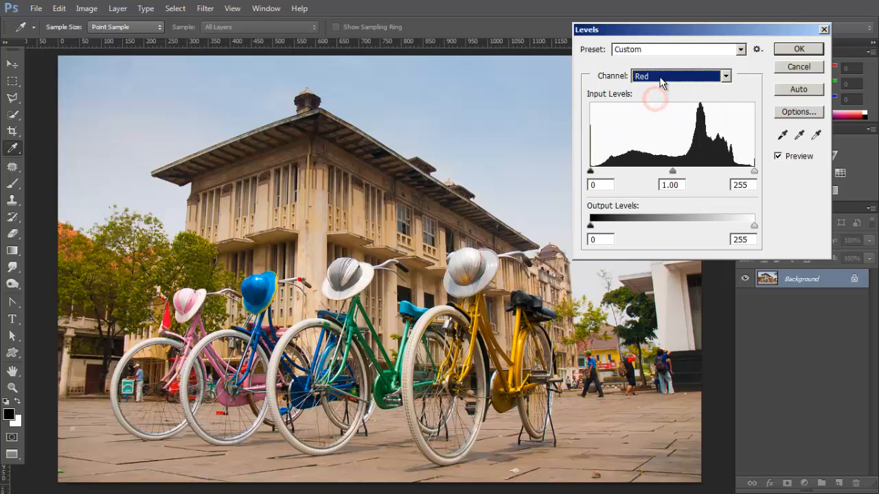
pyautogui.moveTo(590, 171)
pyautogui.mouseDown()
pyautogui.moveTo(640, 175)
pyautogui.moveTo(591, 171)
pyautogui.mouseUp()
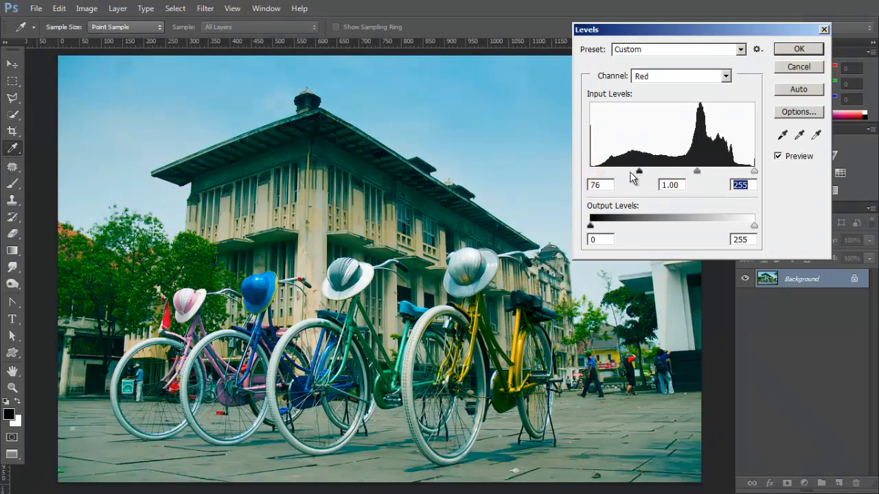
pyautogui.moveTo(755, 171)
pyautogui.mouseDown()
pyautogui.moveTo(702, 173)
pyautogui.moveTo(752, 166)
pyautogui.mouseUp()
pyautogui.click(691, 76)
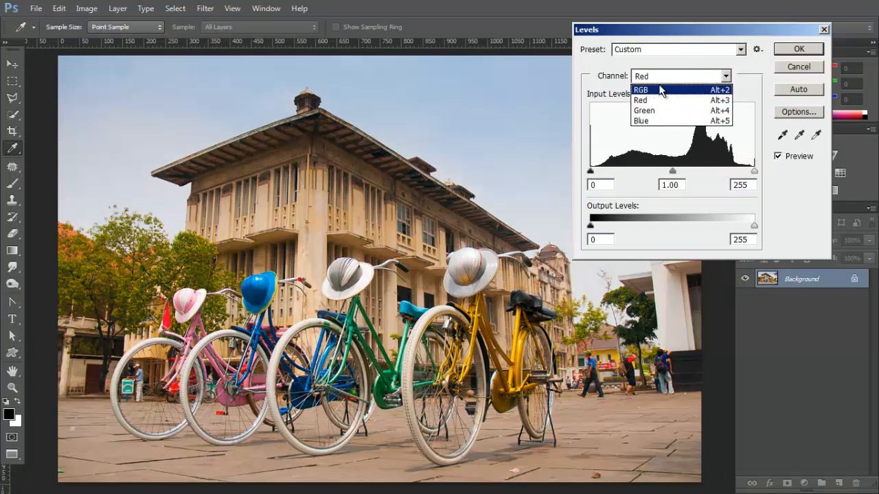
pyautogui.click(662, 89)
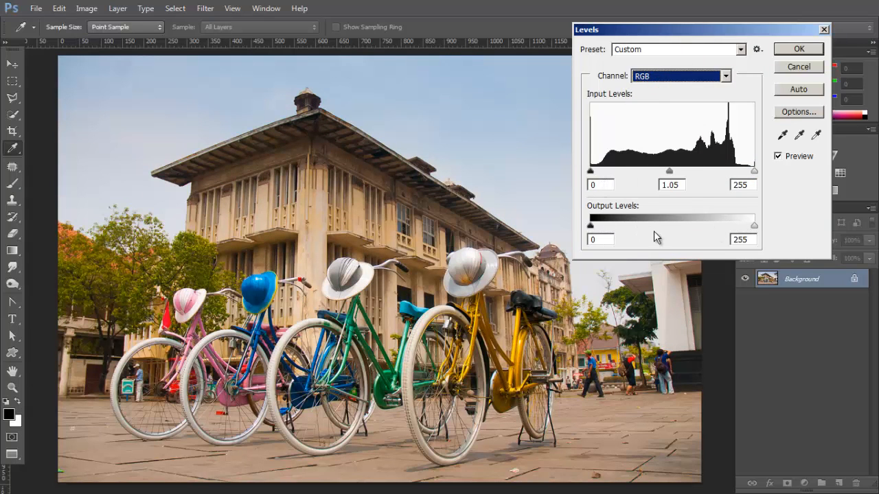
# Step: Try the shadow and highlight output levels on the RGB channel, return them to 0 and 255, and cancel the Levels adjustment
pyautogui.moveTo(592, 227); pyautogui.dragTo(555, 222)
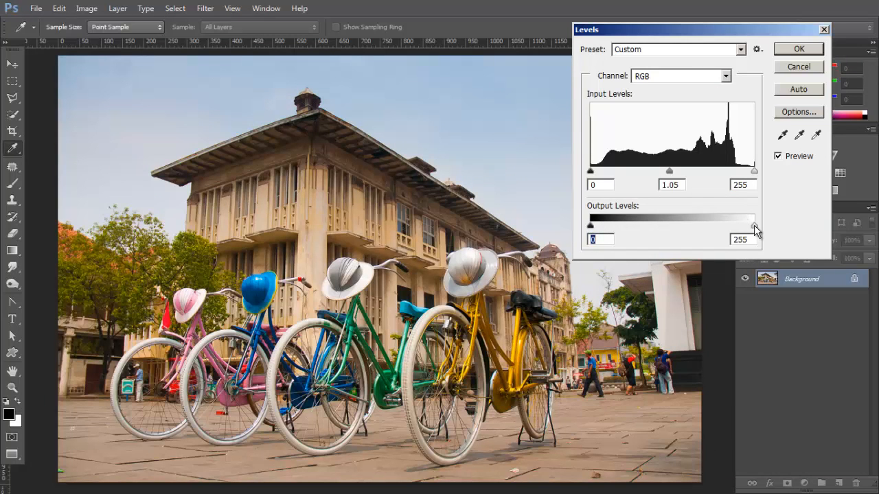
pyautogui.moveTo(755, 231); pyautogui.dragTo(785, 225)
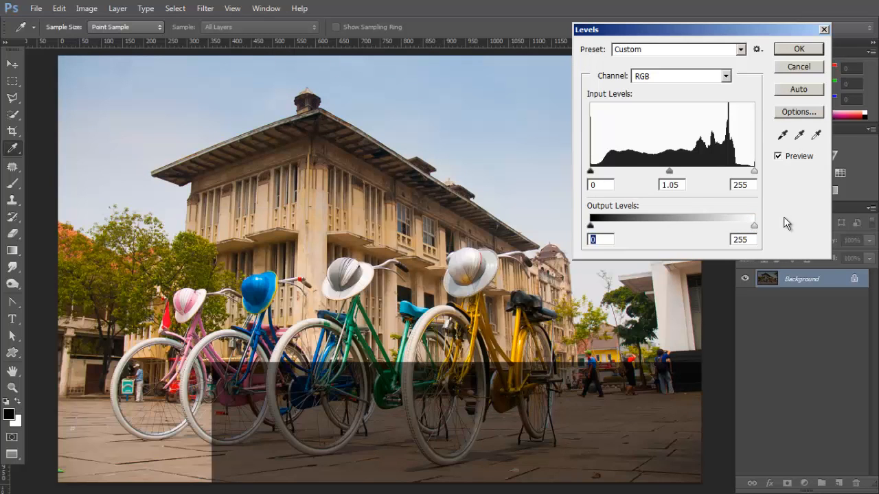
pyautogui.click(800, 67)
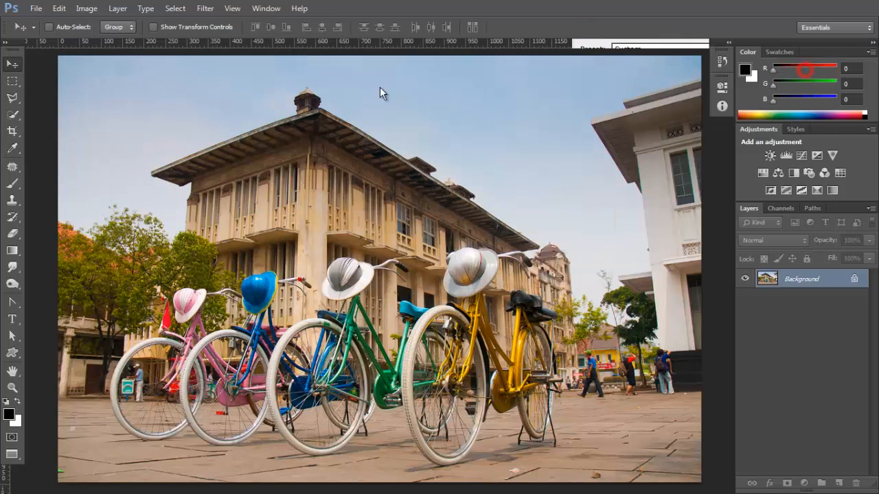
# Step: Open the Curves adjustment, add a midtone point at 127 on the RGB curve, try moving it and remove it
pyautogui.click(86, 9)
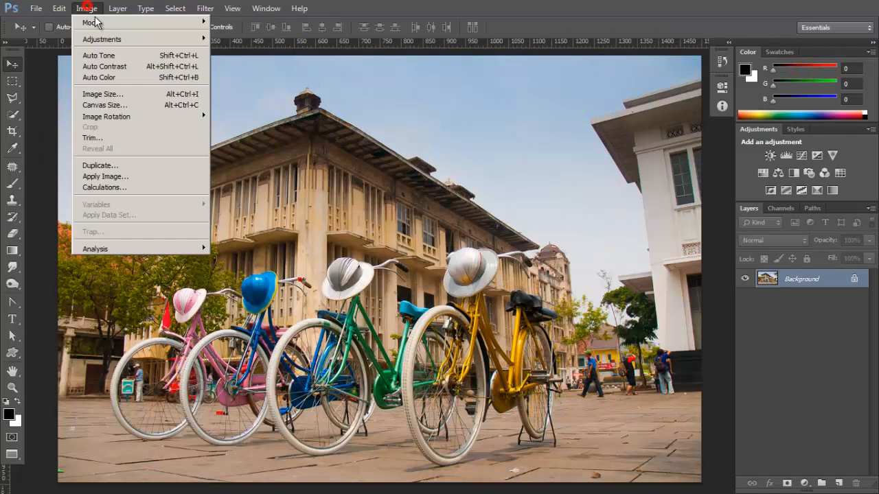
pyautogui.moveTo(108, 40)
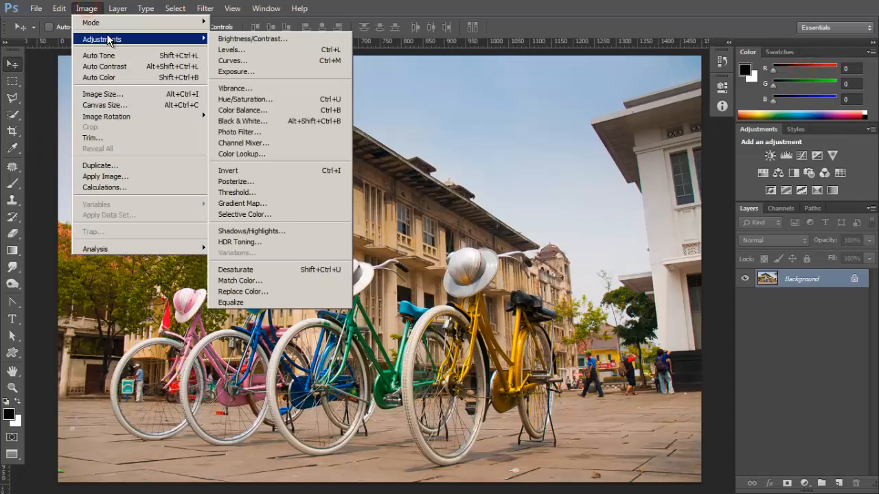
pyautogui.click(274, 63)
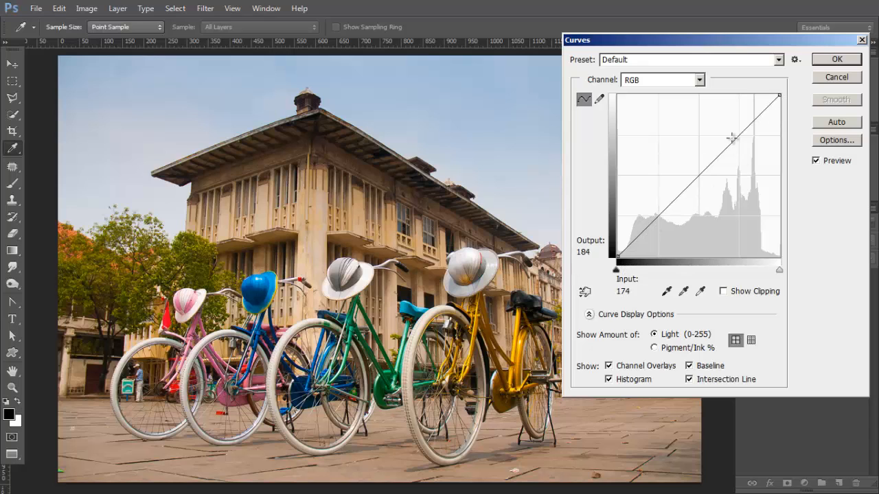
pyautogui.click(698, 177)
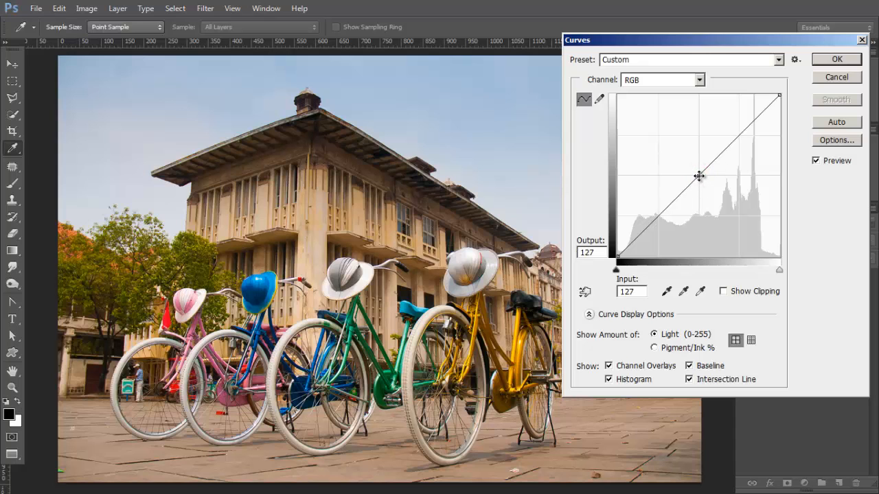
pyautogui.moveTo(699, 177); pyautogui.dragTo(700, 292)
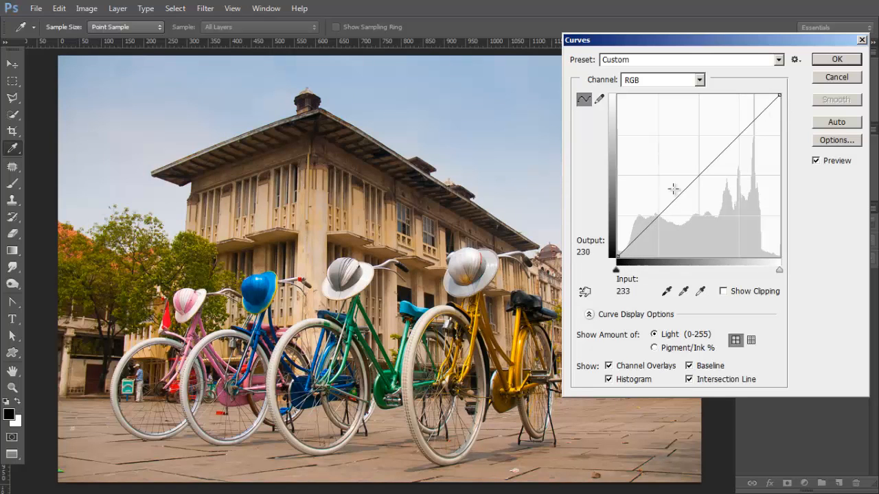
# Step: Try moving the shadow and highlight end points of the RGB curve, return them to 0 and 255, and cancel Curves
pyautogui.moveTo(620, 256)
pyautogui.mouseDown()
pyautogui.moveTo(656, 258)
pyautogui.moveTo(614, 258)
pyautogui.moveTo(601, 201)
pyautogui.moveTo(587, 249)
pyautogui.moveTo(618, 256)
pyautogui.mouseUp()
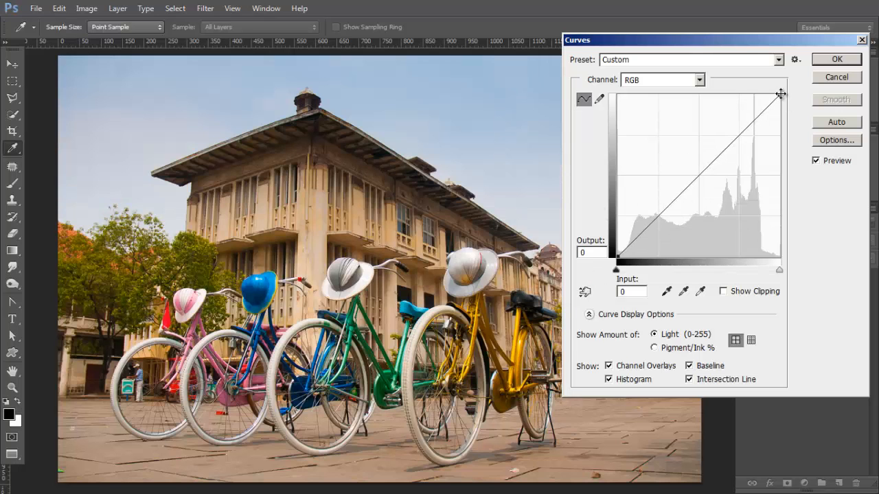
pyautogui.moveTo(780, 94); pyautogui.dragTo(802, 68)
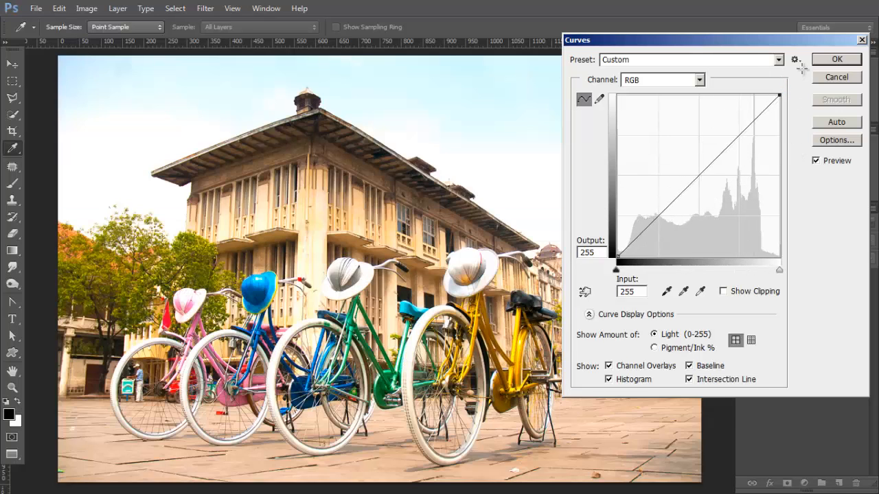
pyautogui.click(836, 78)
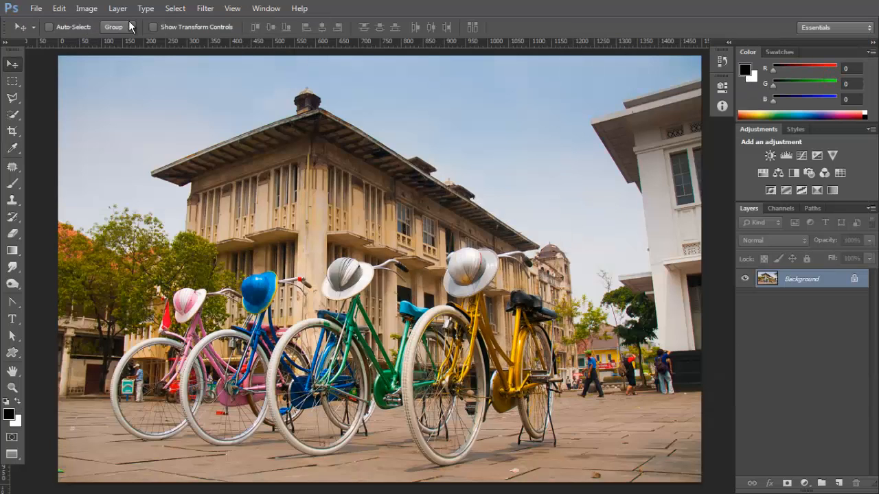
# Step: Open the Exposure adjustment and try an exposure of 1 on the photo
pyautogui.click(88, 8)
pyautogui.moveTo(118, 44)
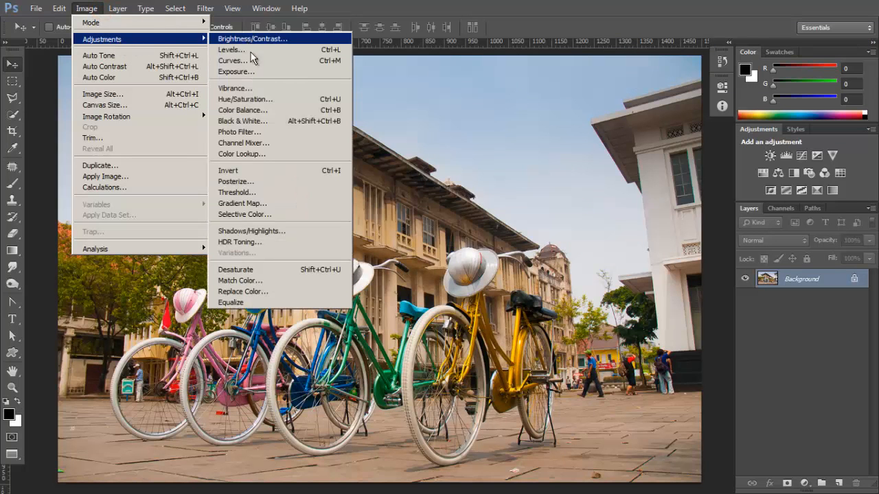
pyautogui.click(269, 72)
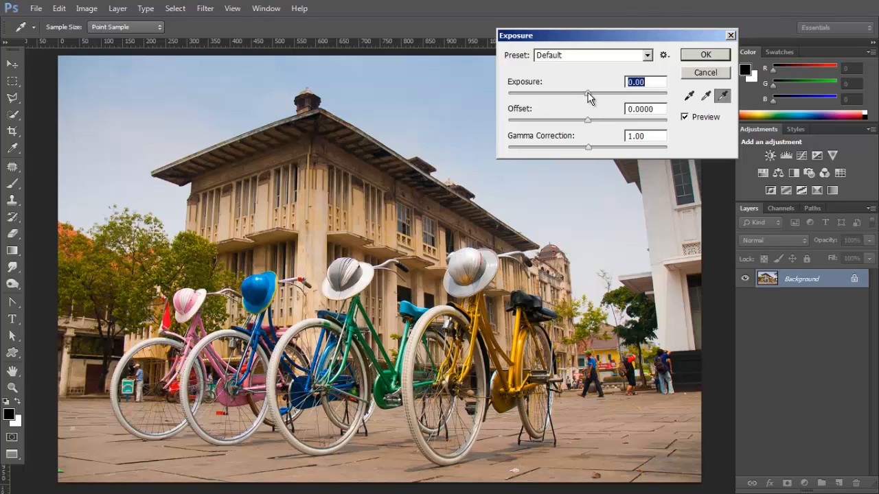
pyautogui.moveTo(588, 93); pyautogui.dragTo(603, 93)
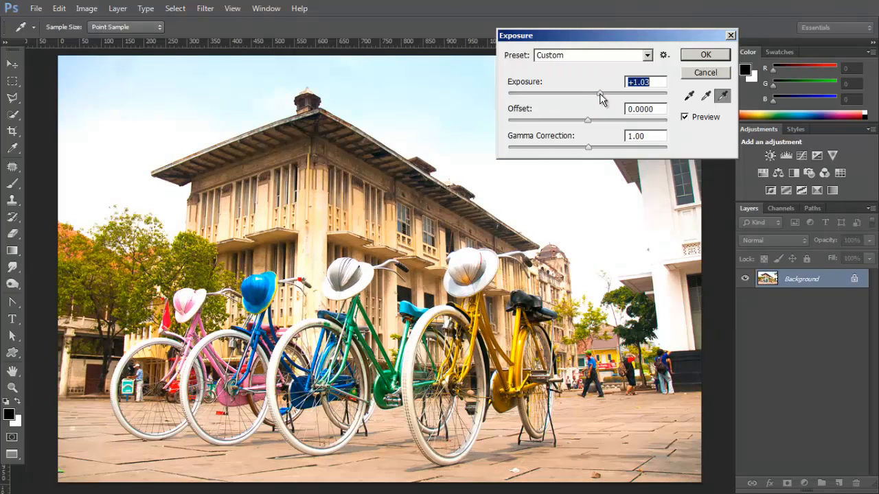
pyautogui.write('1')
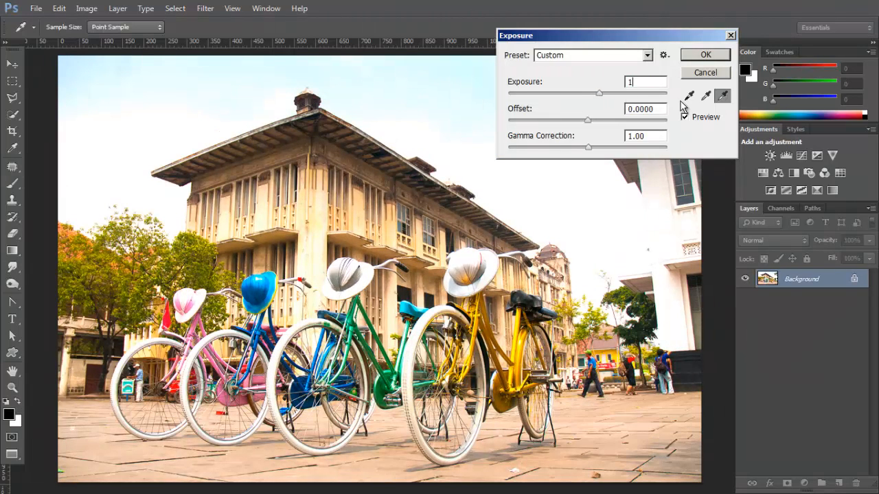
# Step: Reset the exposure to 0, try an exposure of -2, and return it to 0
pyautogui.click(640, 110)
pyautogui.click(637, 82)
pyautogui.click(525, 81)
pyautogui.write('0')
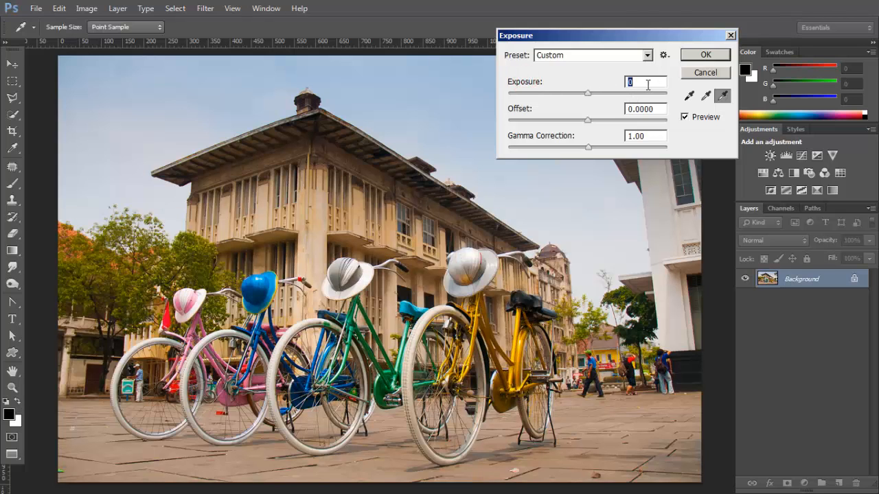
pyautogui.write('-2')
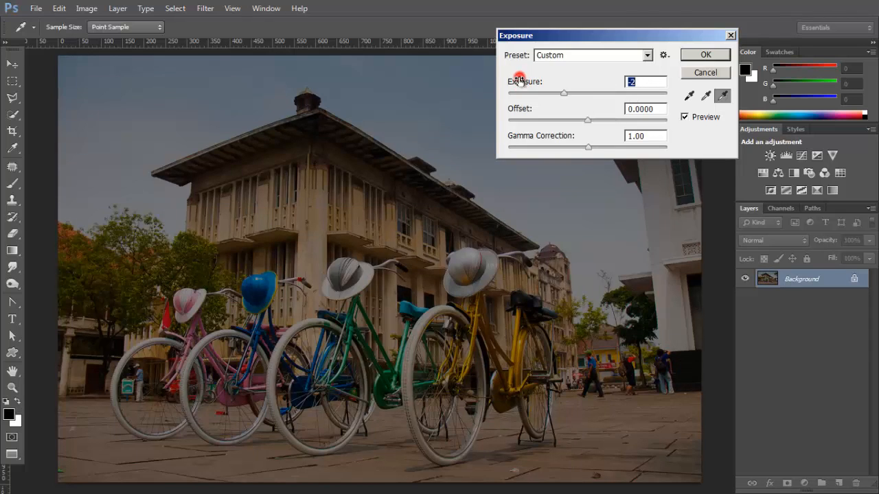
pyautogui.write('0')
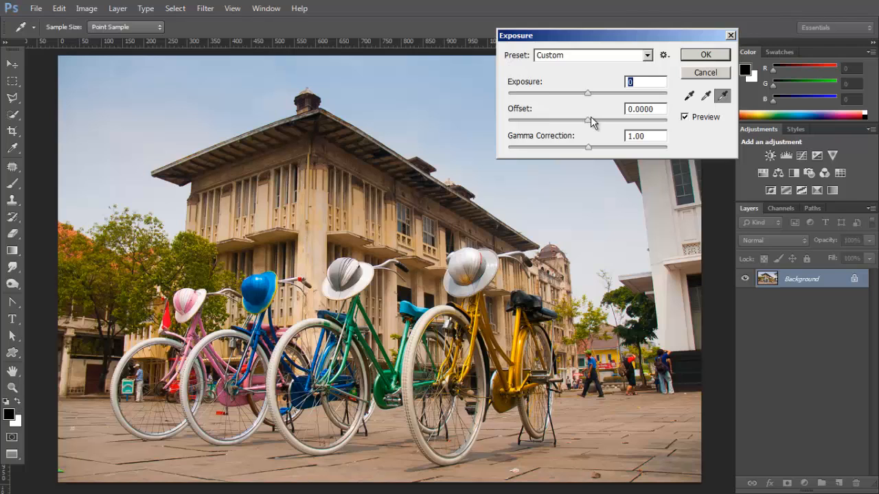
# Step: Try an offset of +0.0203 and a gamma correction of 0.95, and cancel the Exposure adjustment
pyautogui.moveTo(592, 122); pyautogui.dragTo(590, 145)
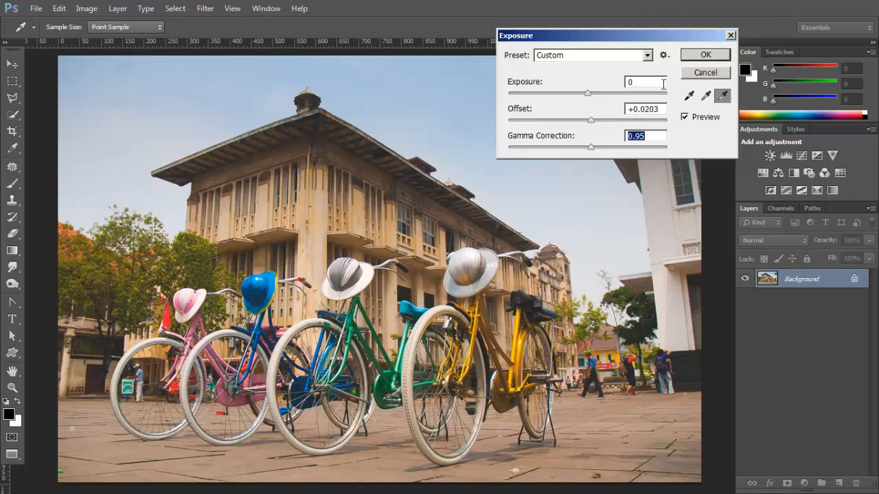
pyautogui.click(704, 73)
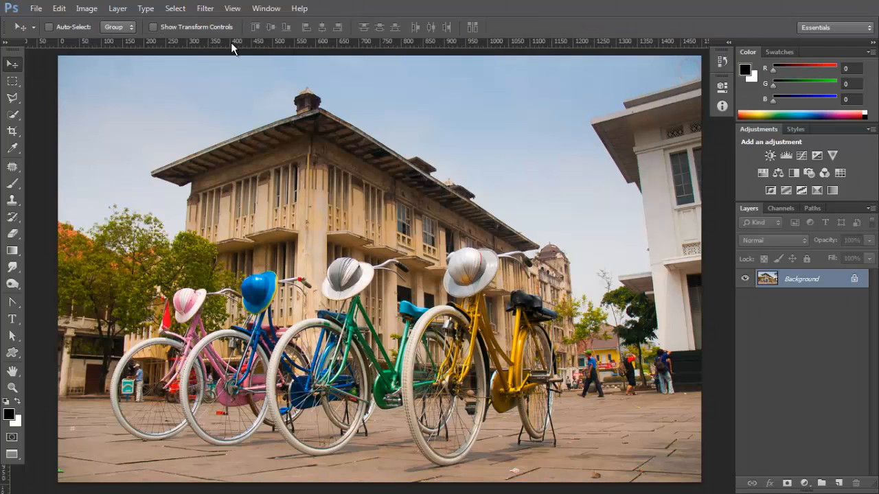
# Step: Bring up the list of image adjustments for the photo
pyautogui.click(86, 9)
pyautogui.moveTo(115, 39)
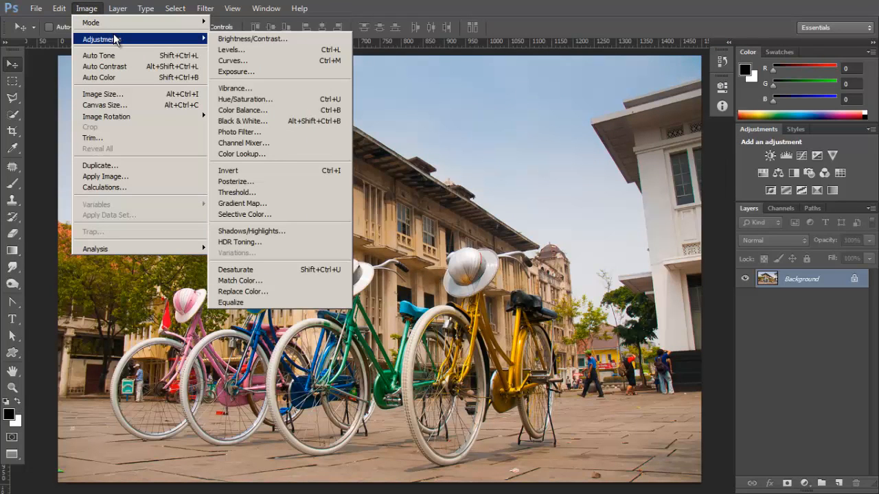